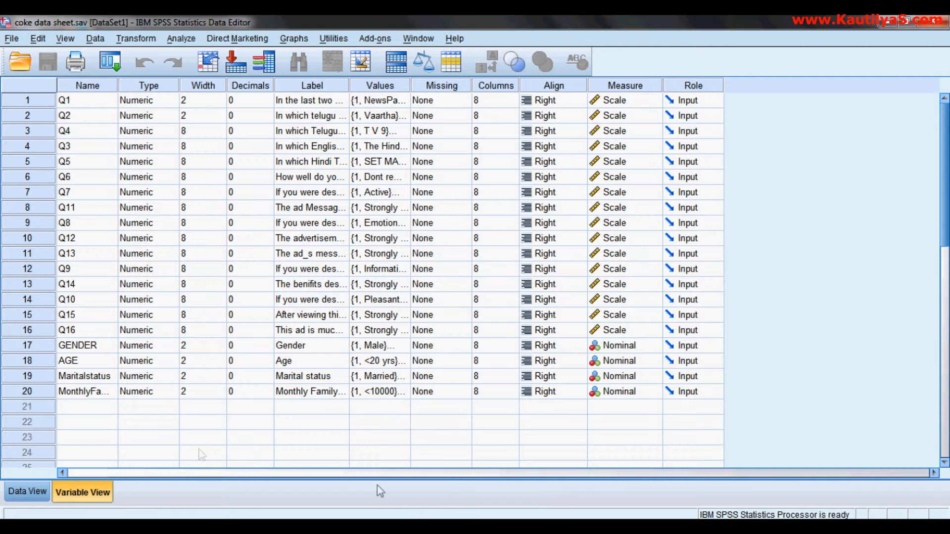
Generate a crosstab of the coke data sheet with Gender as the row variable and Age as the column variable.
click(27, 492)
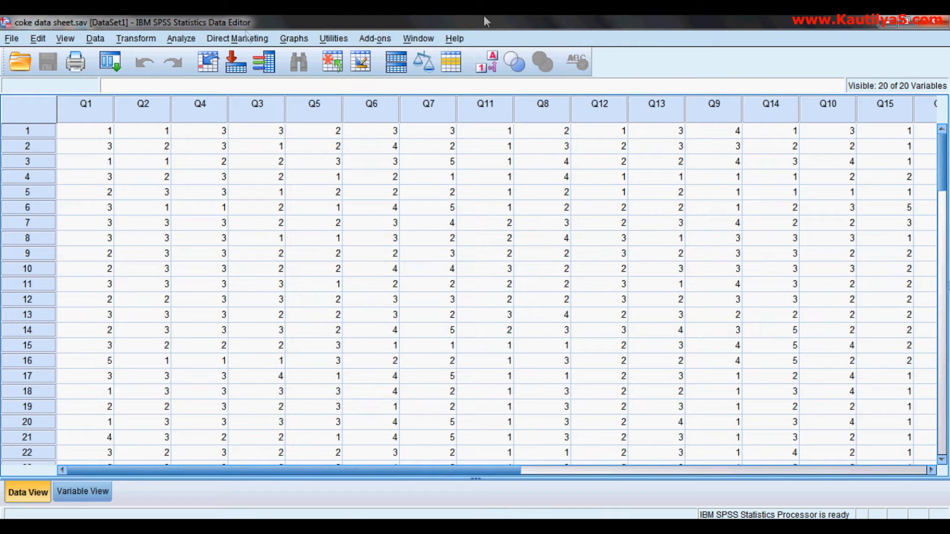
click(73, 492)
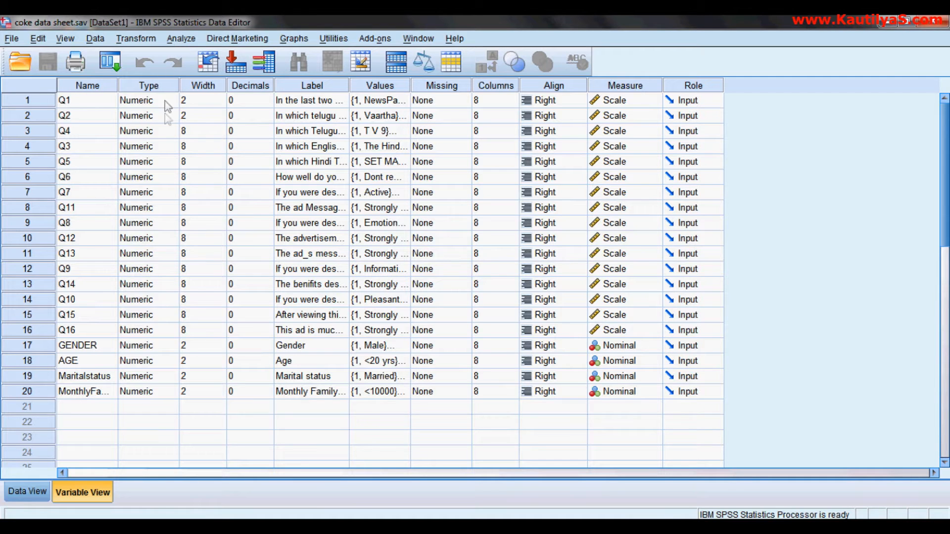
click(179, 40)
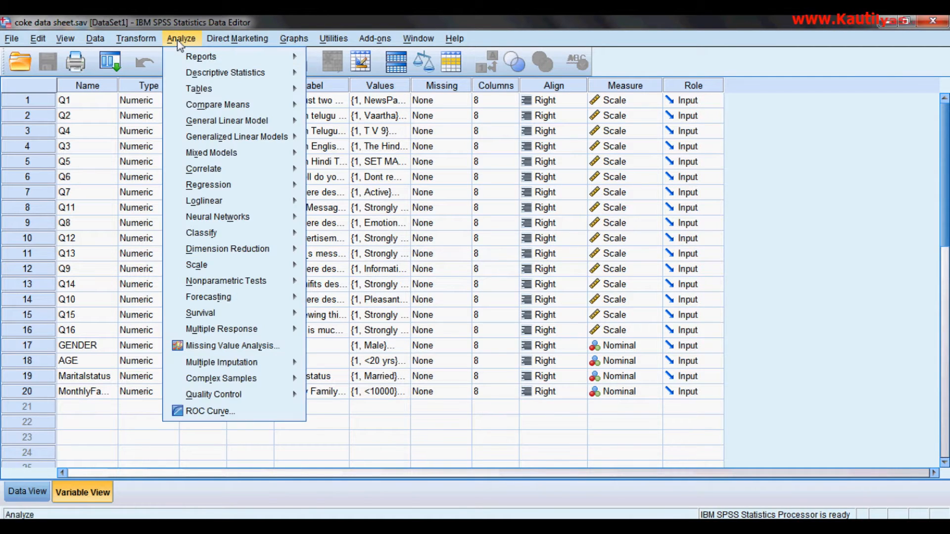
mouse_move(226, 82)
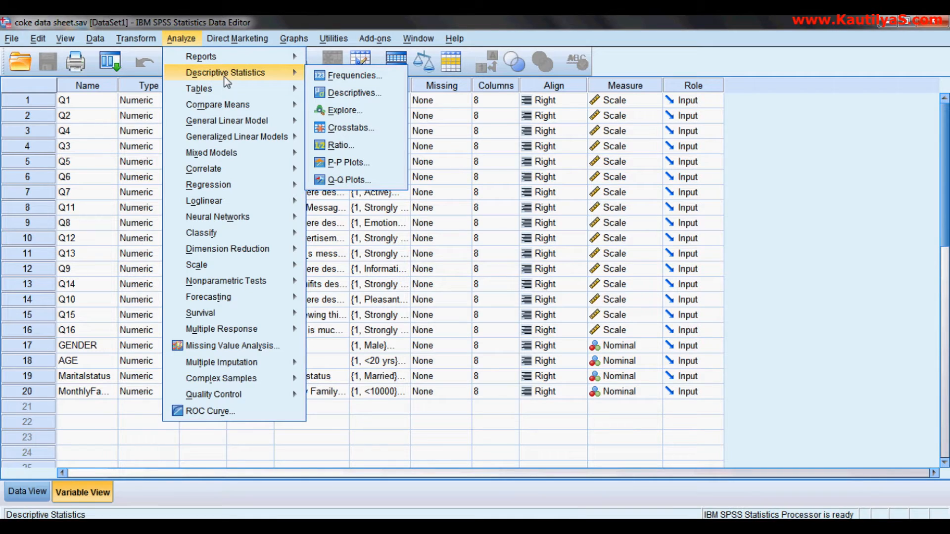
click(358, 133)
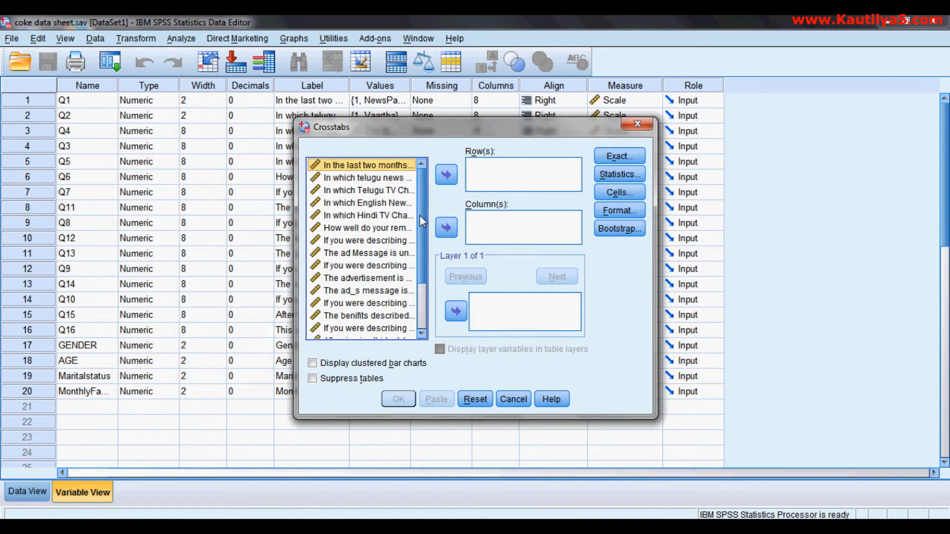
scroll(416, 312, down, 2)
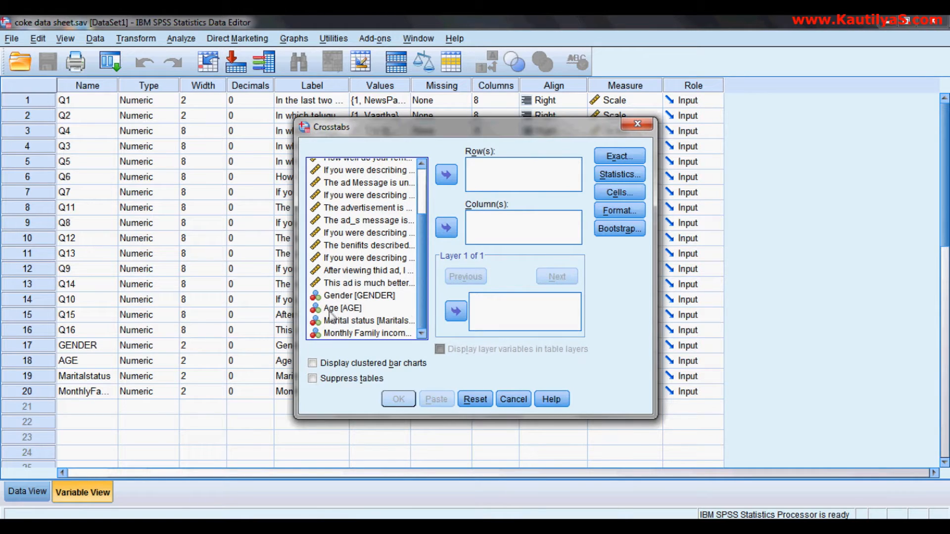
click(345, 296)
click(447, 176)
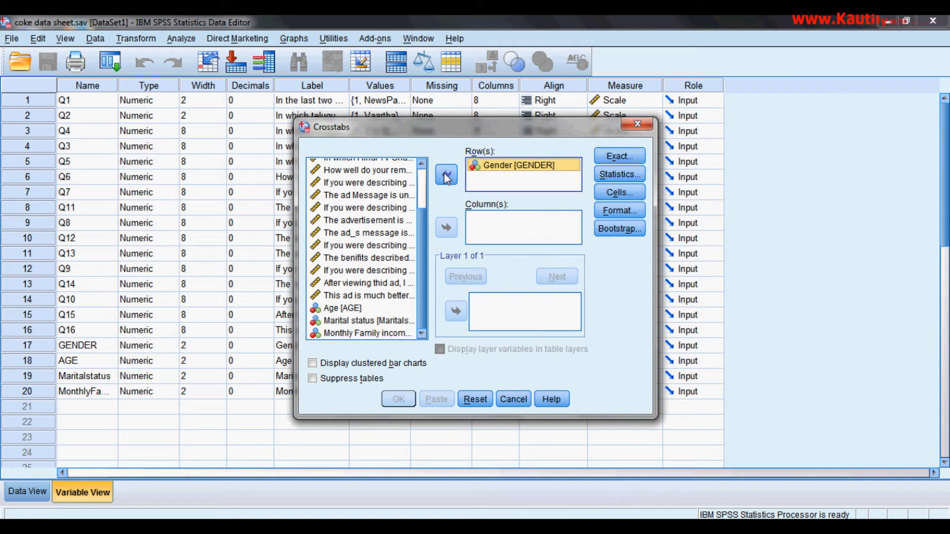
click(335, 310)
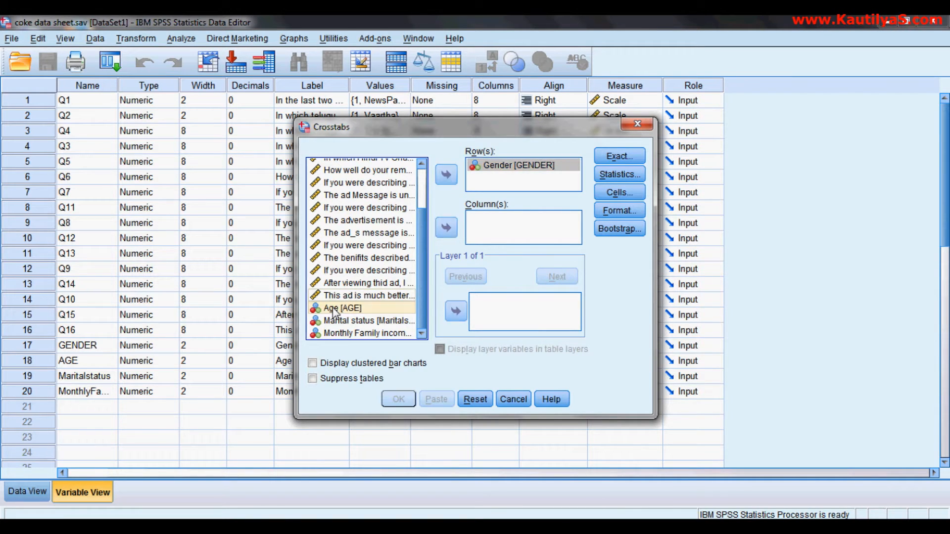
click(447, 228)
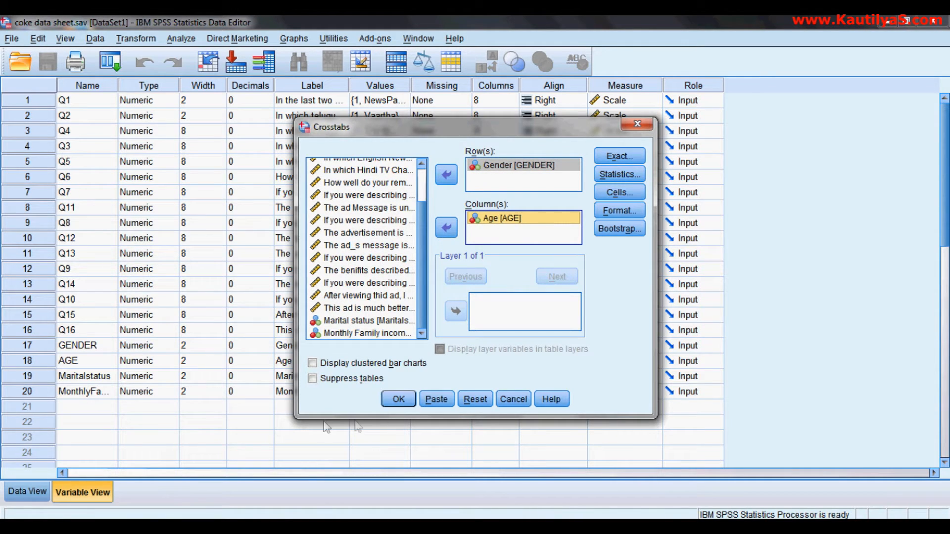
click(399, 400)
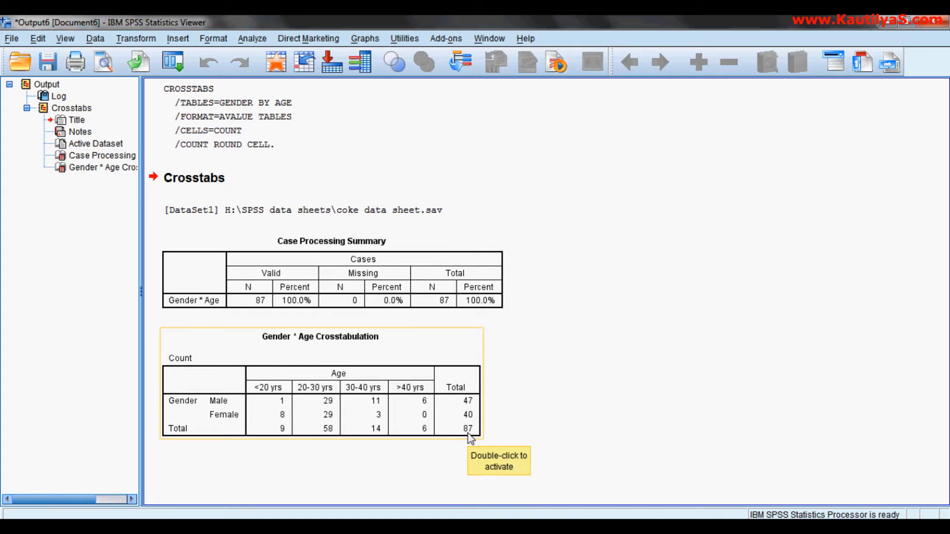
Rerun the Gender by Age crosstab with total percentages shown alongside the observed counts.
click(252, 39)
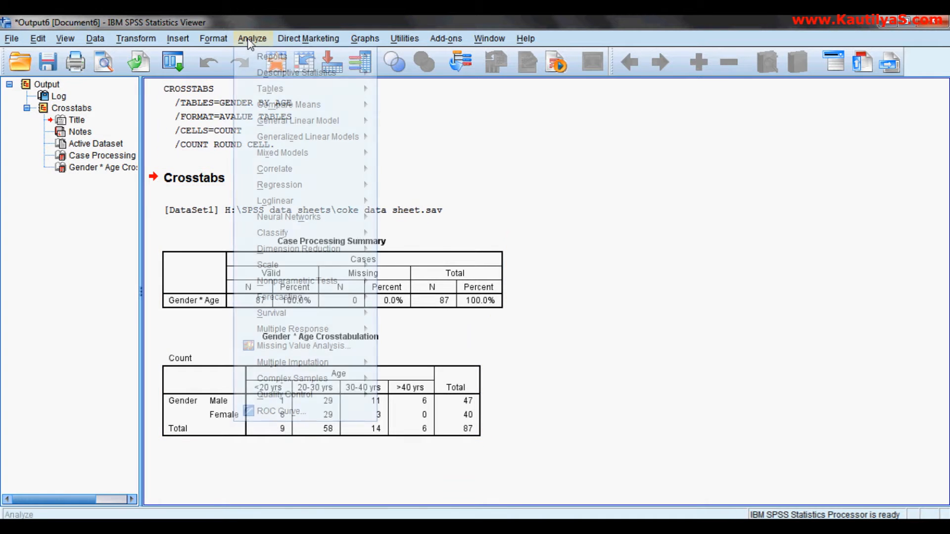
mouse_move(308, 72)
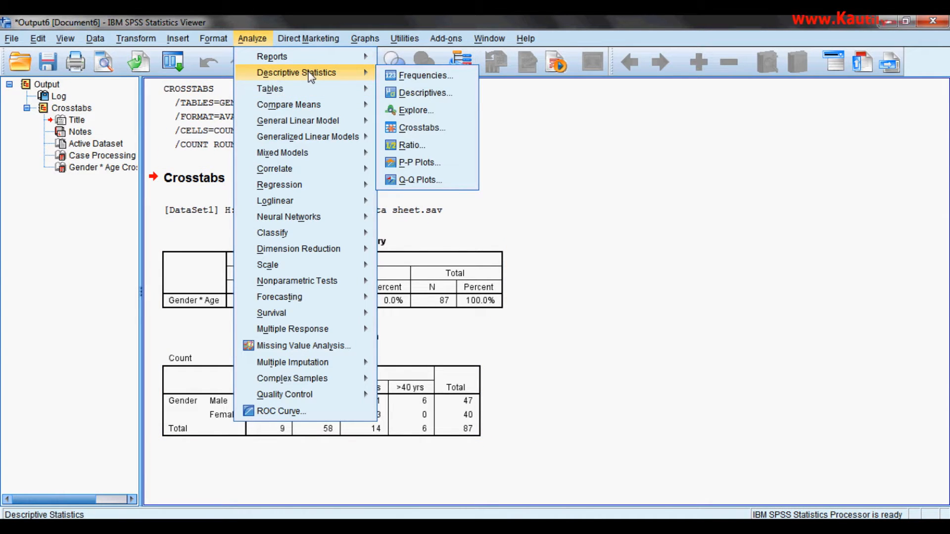
click(419, 129)
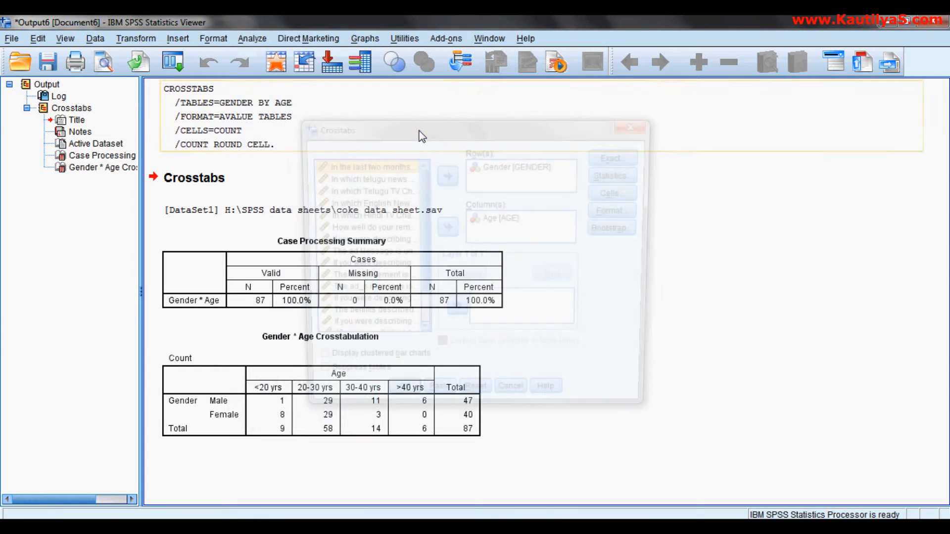
click(609, 177)
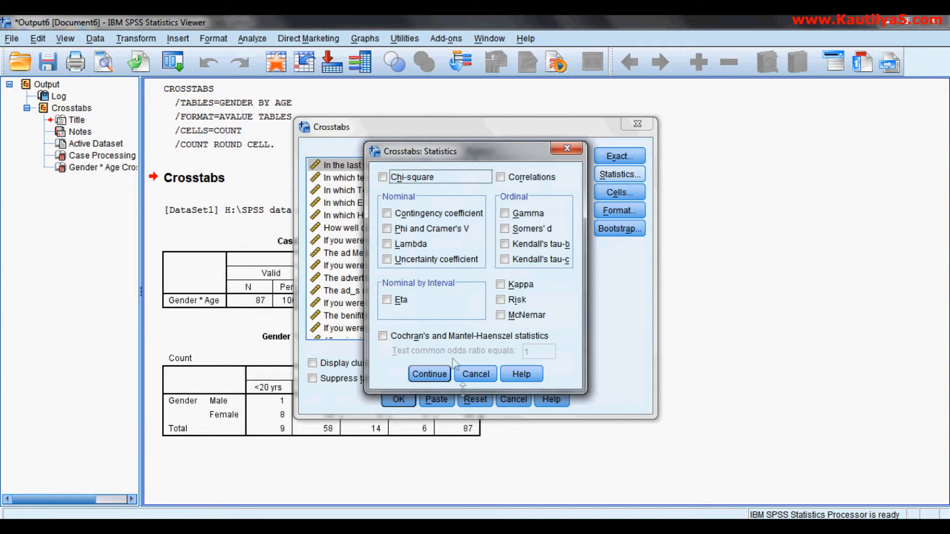
click(429, 374)
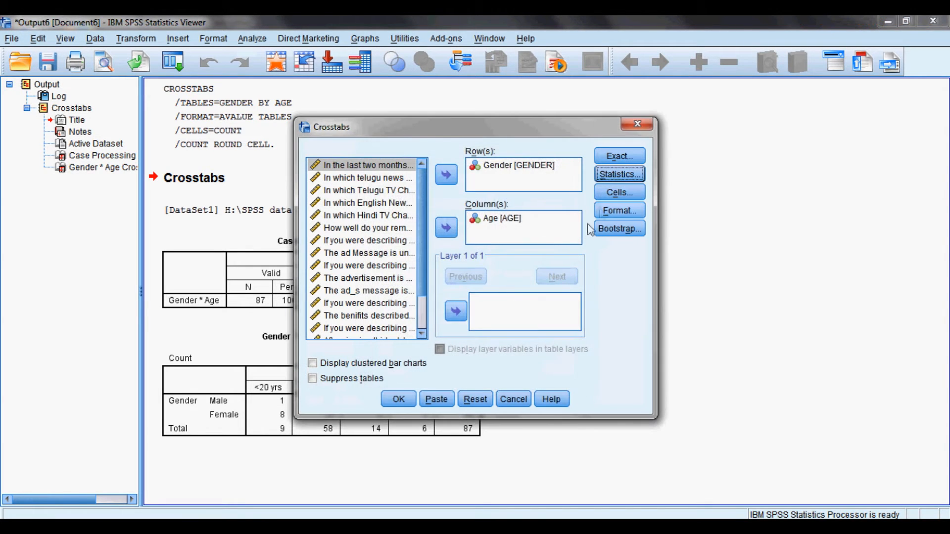
click(613, 194)
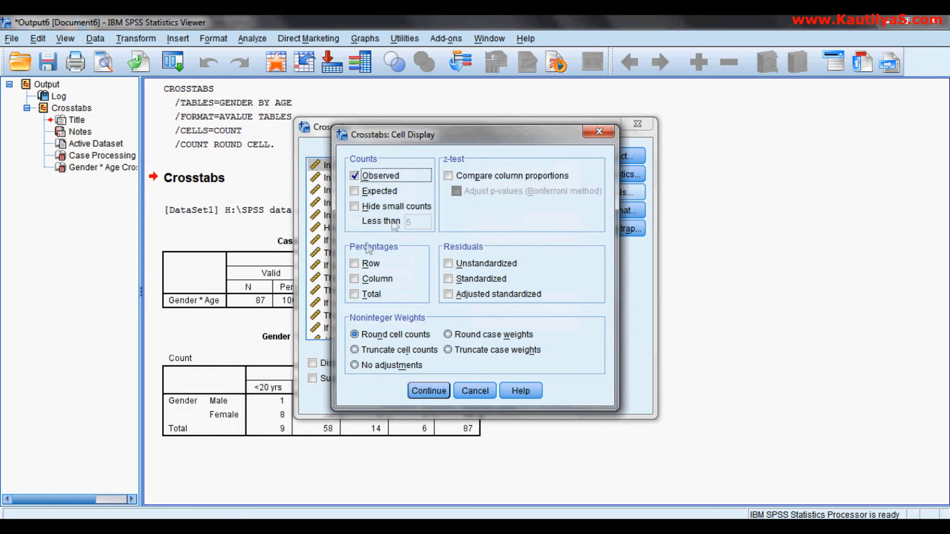
click(354, 295)
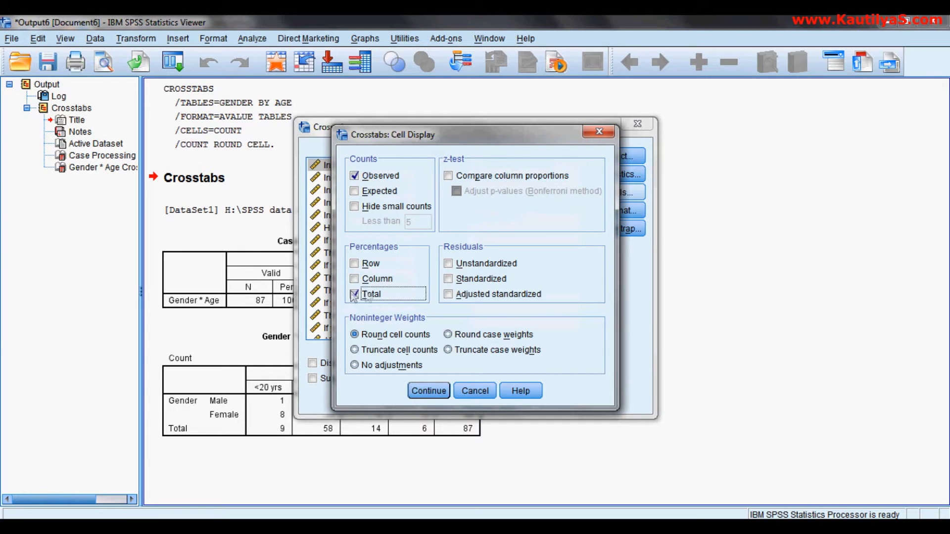
click(430, 394)
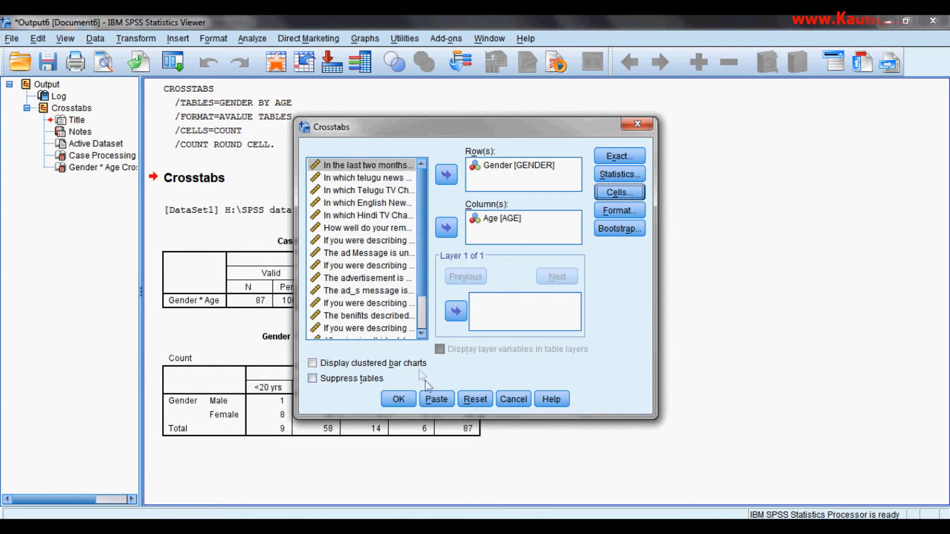
click(398, 400)
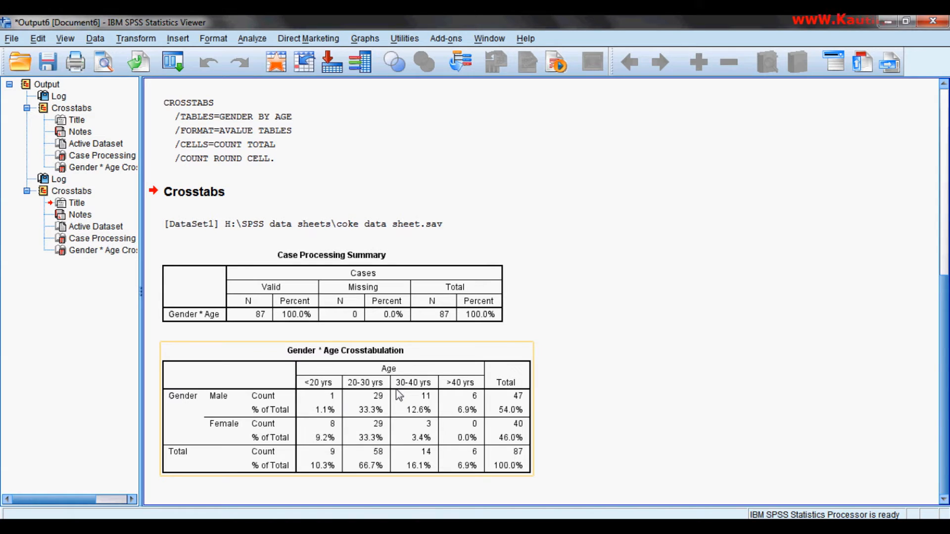
Open the Frequencies analysis and remove all the question variables from its list of variables to analyze.
scroll(512, 258, up, 6)
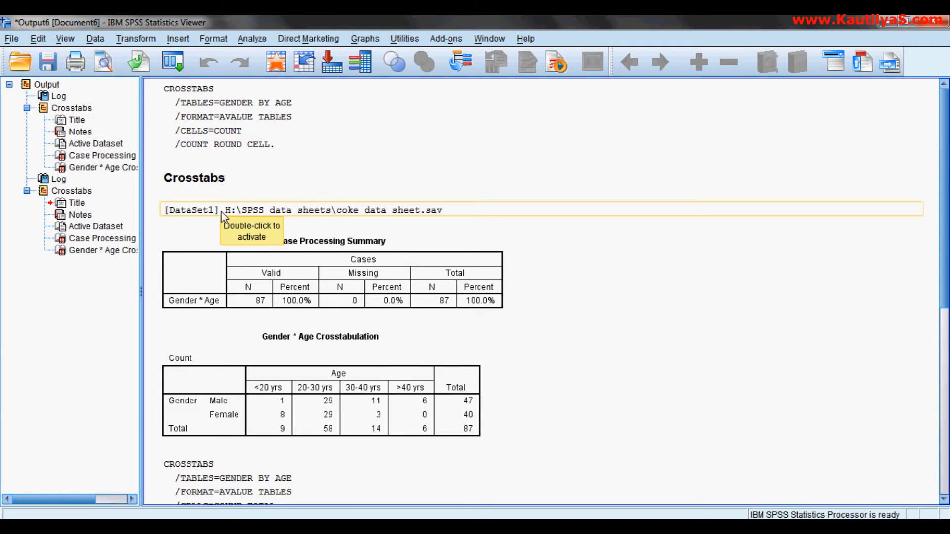
click(254, 42)
mouse_move(271, 75)
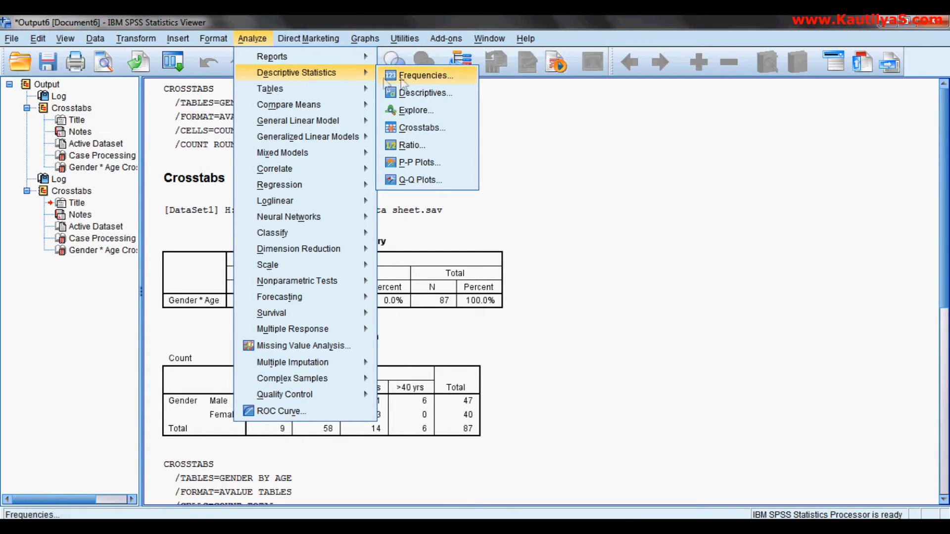
click(420, 76)
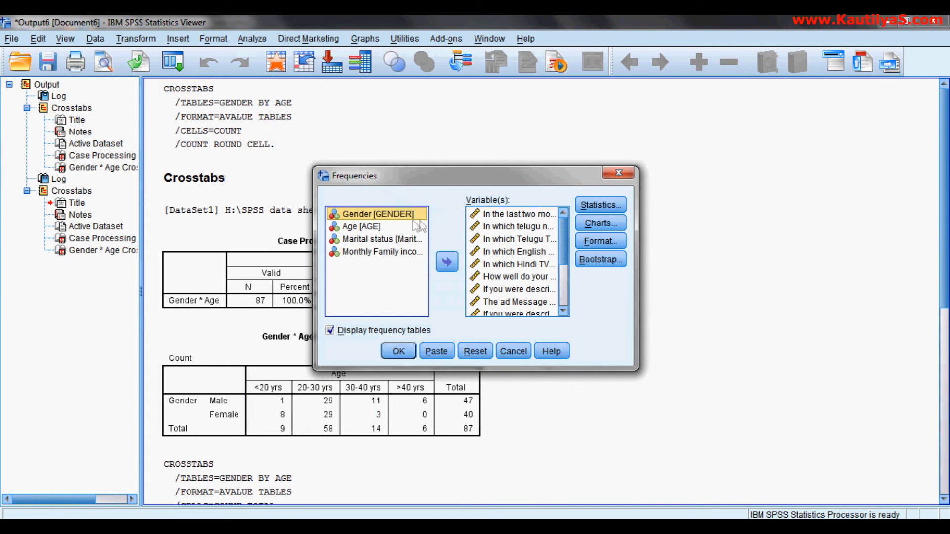
click(497, 216)
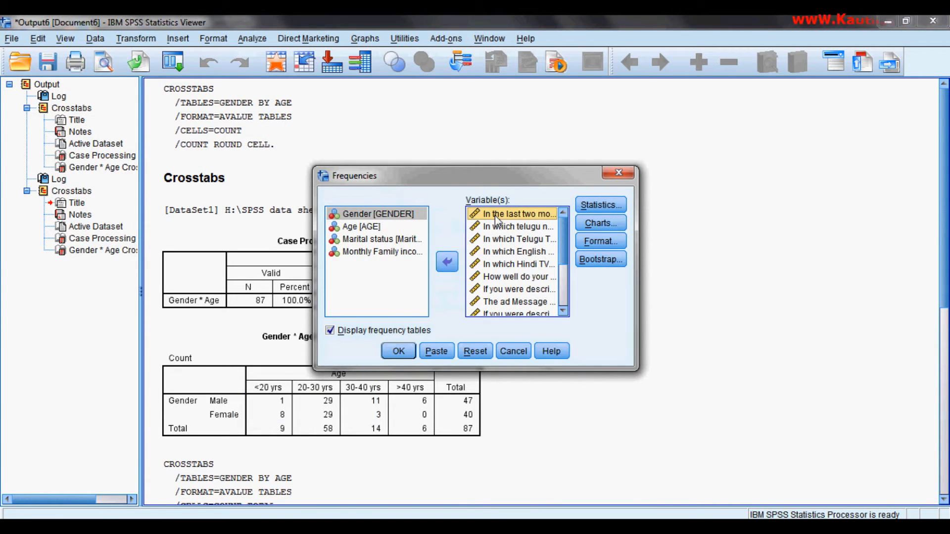
key(shift+Down)
key(shift+Down)
key(shift+Down)
key(shift+Down)
key(shift+Down)
key(shift+Down)
key(shift+Down)
key(shift+Down)
key(shift+Down)
key(shift+Down)
key(shift+Down)
key(shift+Down)
key(shift+Down)
key(shift+Down)
key(shift+Down)
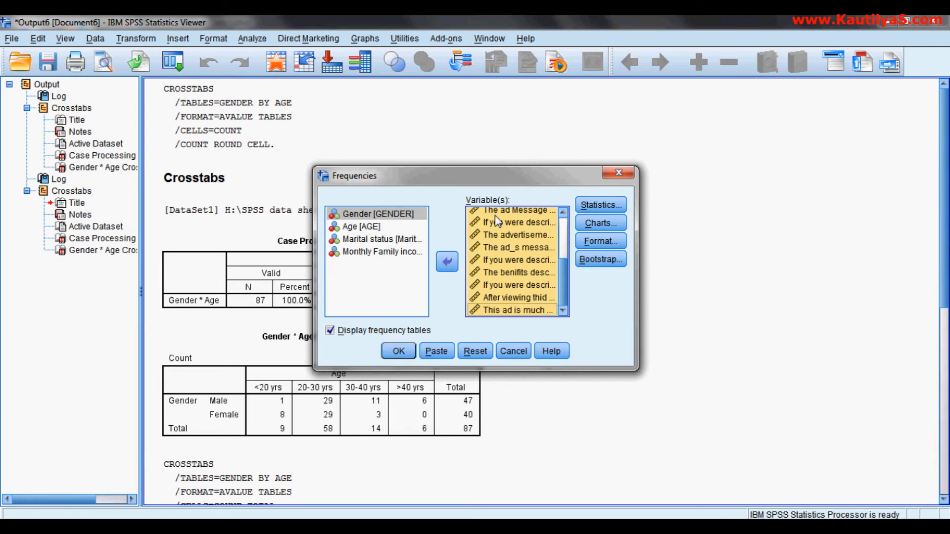
click(447, 262)
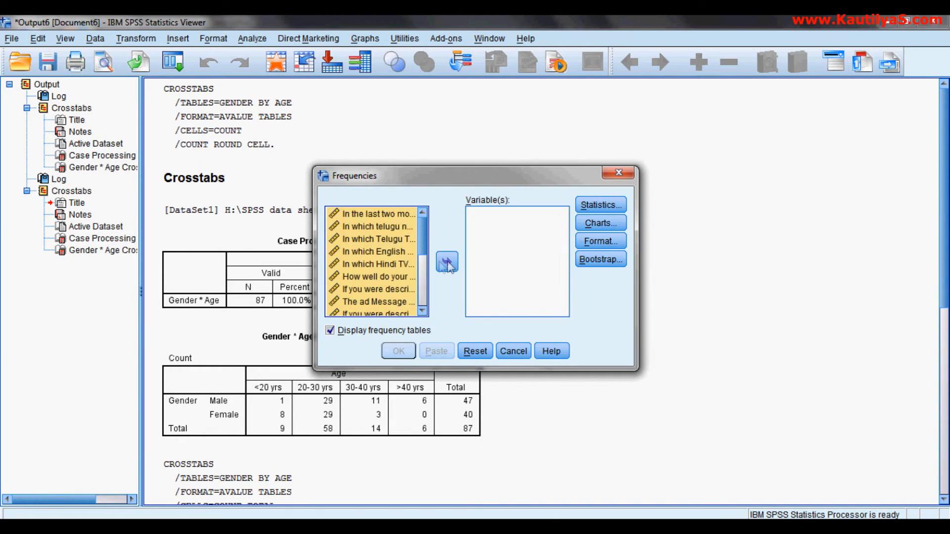
Add every question variable to the frequency analysis, leaving out Gender, Age, Marital status and Monthly Family income.
click(355, 216)
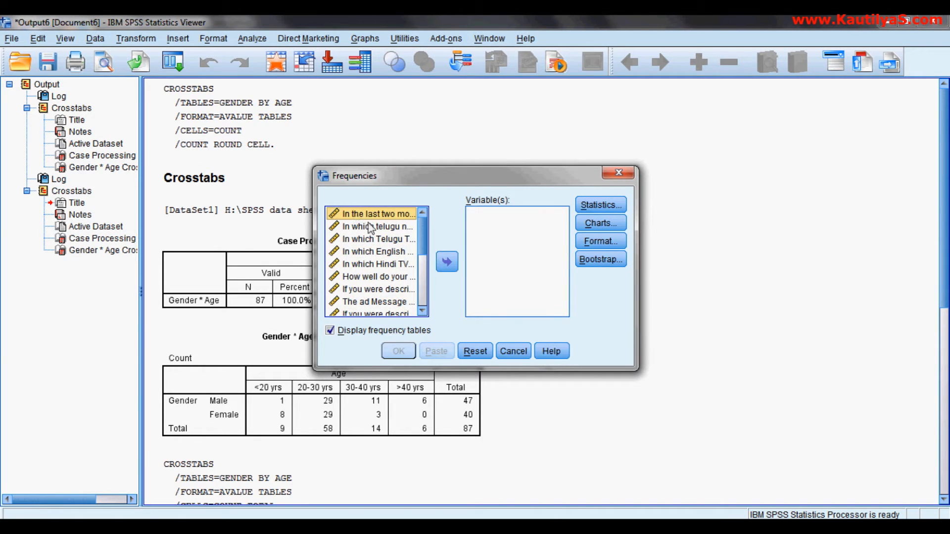
key(shift+Down)
key(shift+Down)
key(shift+Down)
key(shift+Down)
key(shift+Down)
key(shift+Down)
key(shift+Down)
key(shift+Down)
key(shift+Down)
key(shift+Down)
key(shift+Down)
key(shift+Down)
key(shift+Down)
key(shift+Down)
key(shift+Down)
key(shift+Down)
key(shift+Down)
key(shift+Up)
key(shift+Up)
key(shift+Up)
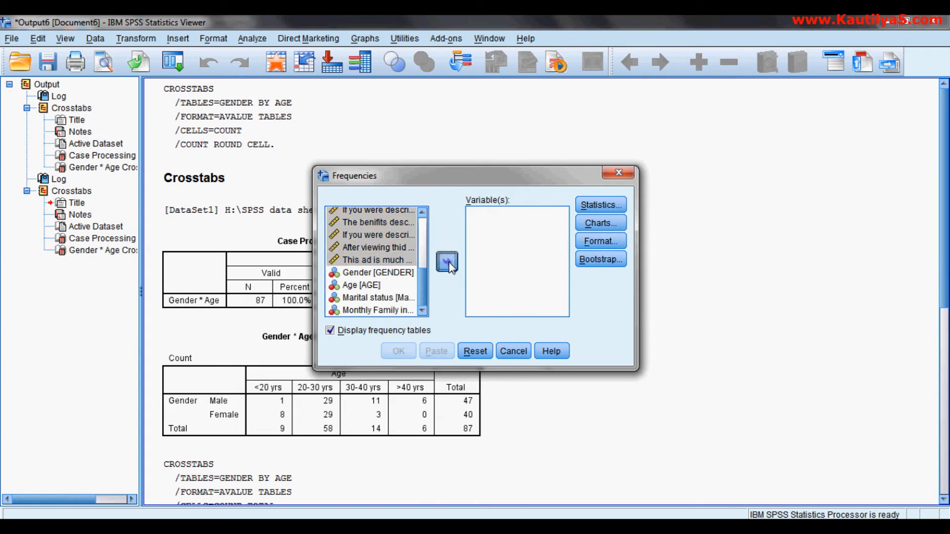
click(447, 262)
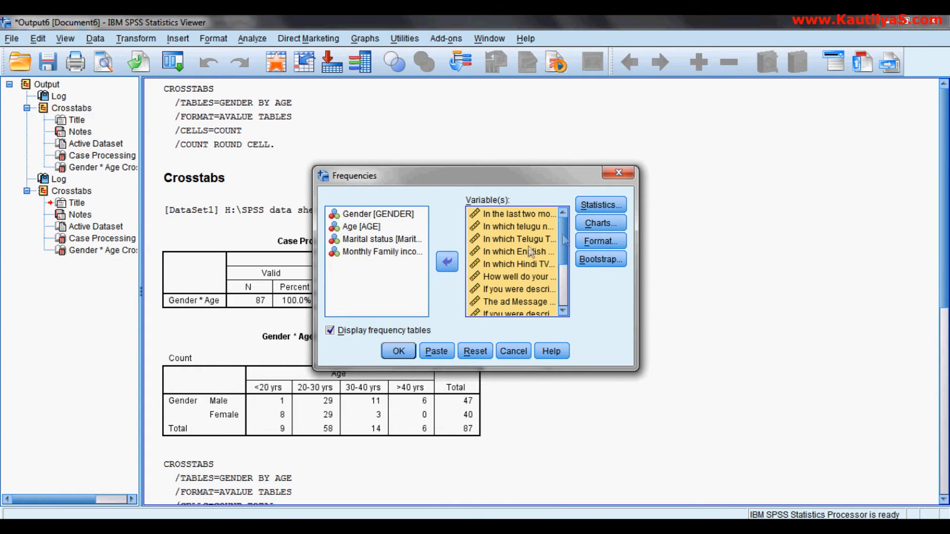
Keep the mean and standard deviation as the statistics and generate the frequency tables for the question variables.
click(611, 207)
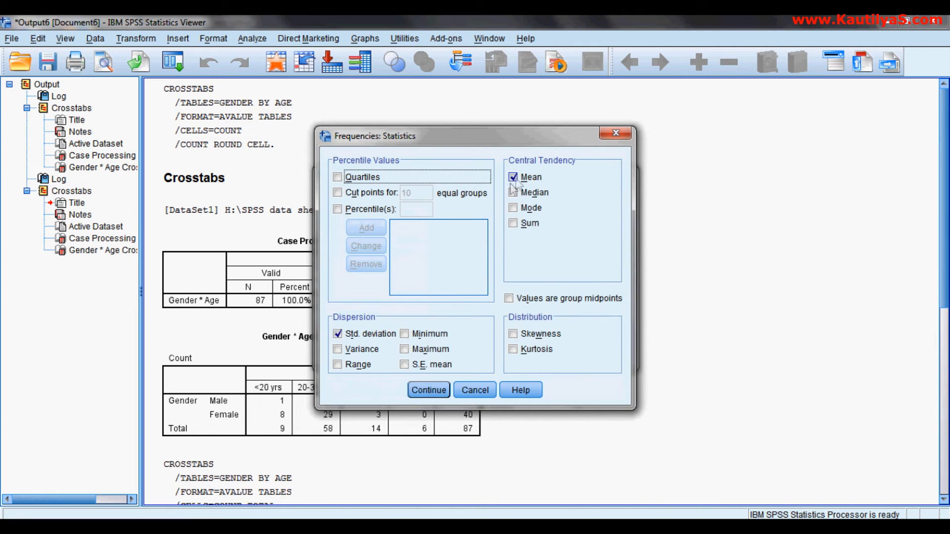
click(426, 391)
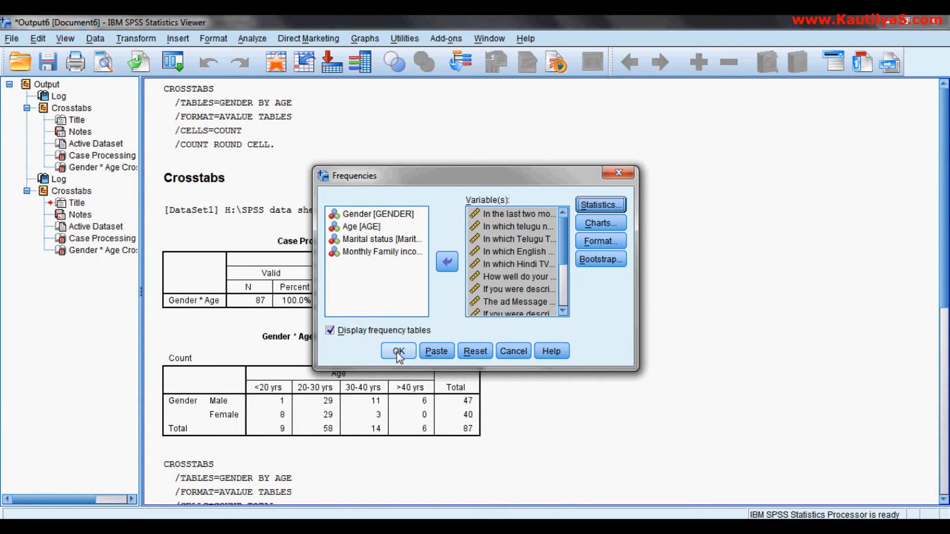
click(399, 353)
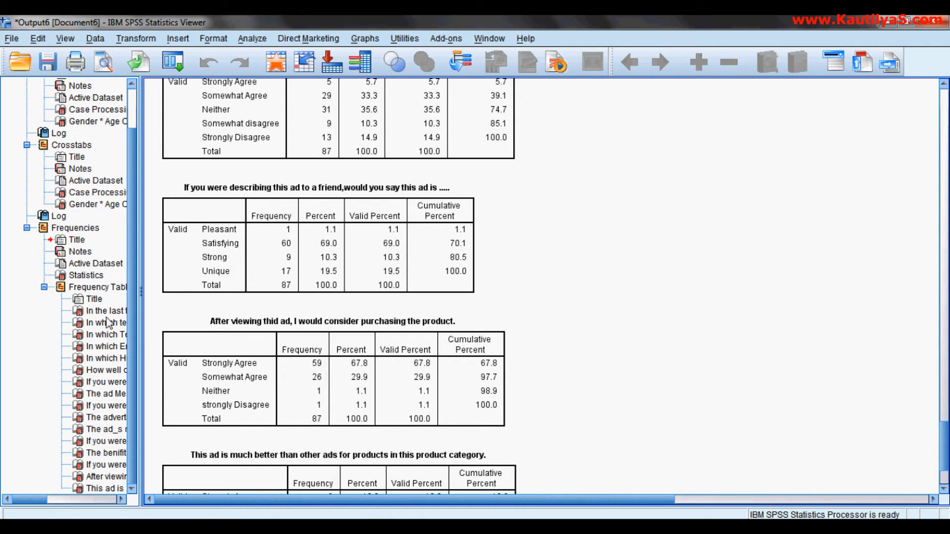
Examine the frequency tables on where coke advertisements were seen or heard and on whether the advertisement is believable.
click(212, 396)
click(480, 258)
scroll(560, 286, up, 2)
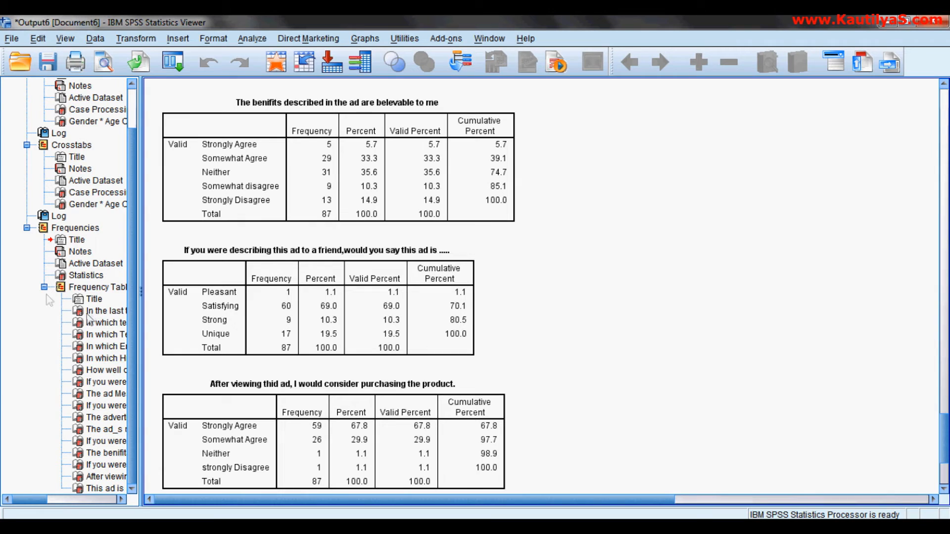
click(372, 156)
click(99, 312)
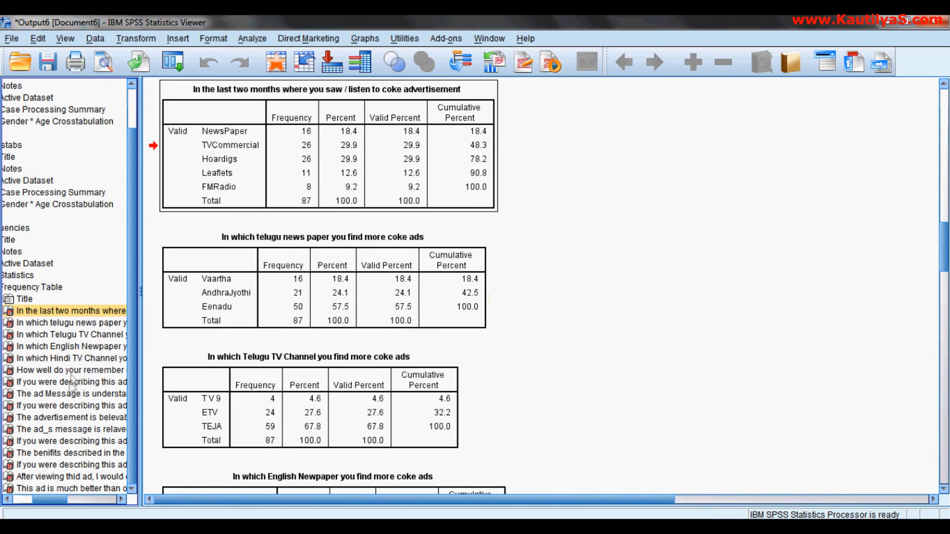
click(52, 419)
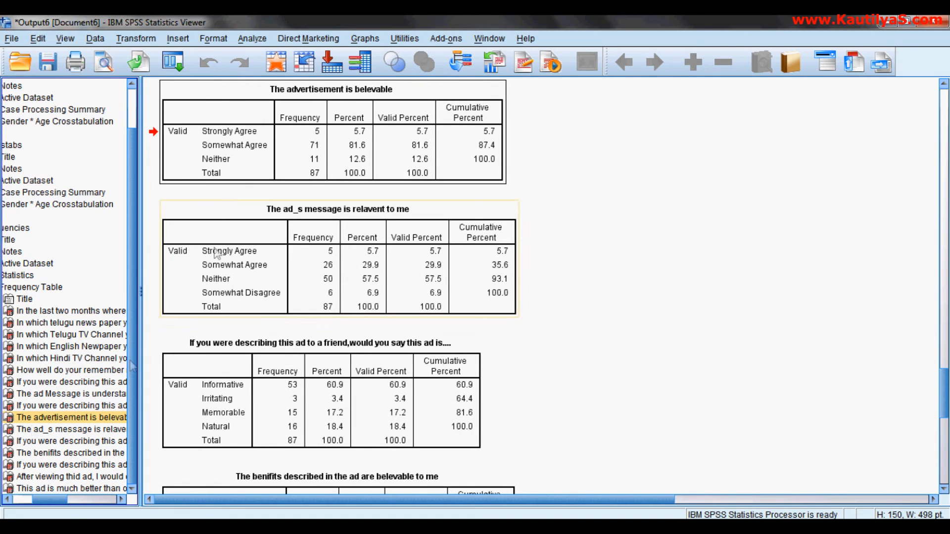
click(261, 226)
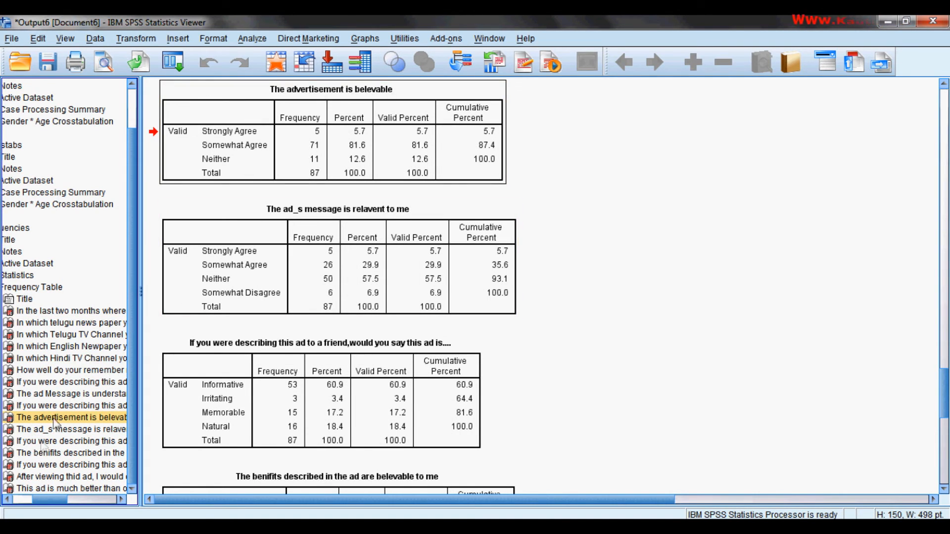
Examine the frequency tables on whether the described benefits are believable and how the ad would be described to a friend.
click(35, 454)
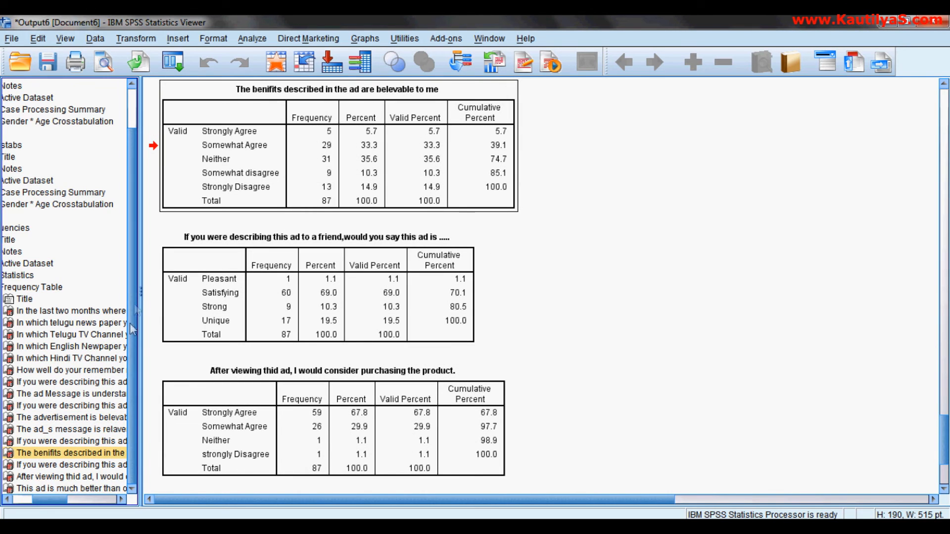
click(253, 239)
click(313, 151)
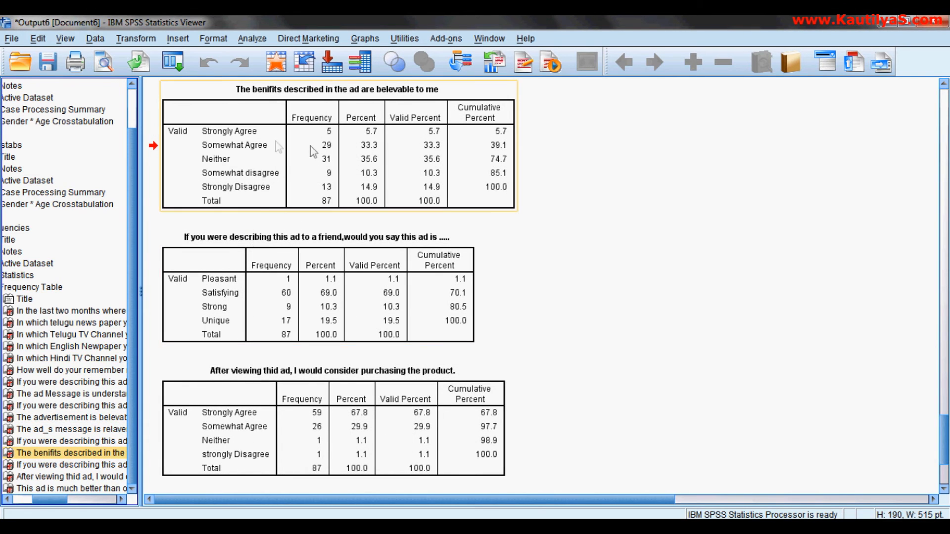
click(303, 292)
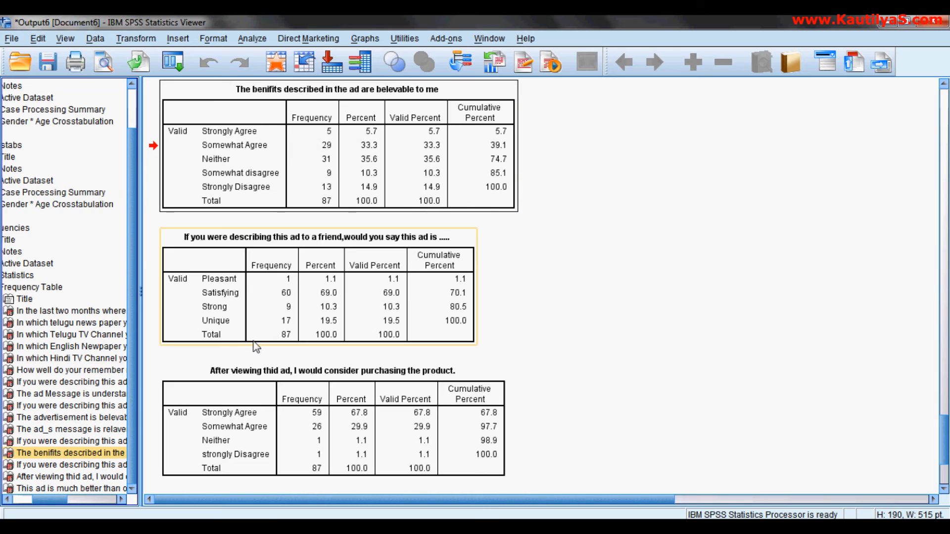
click(138, 251)
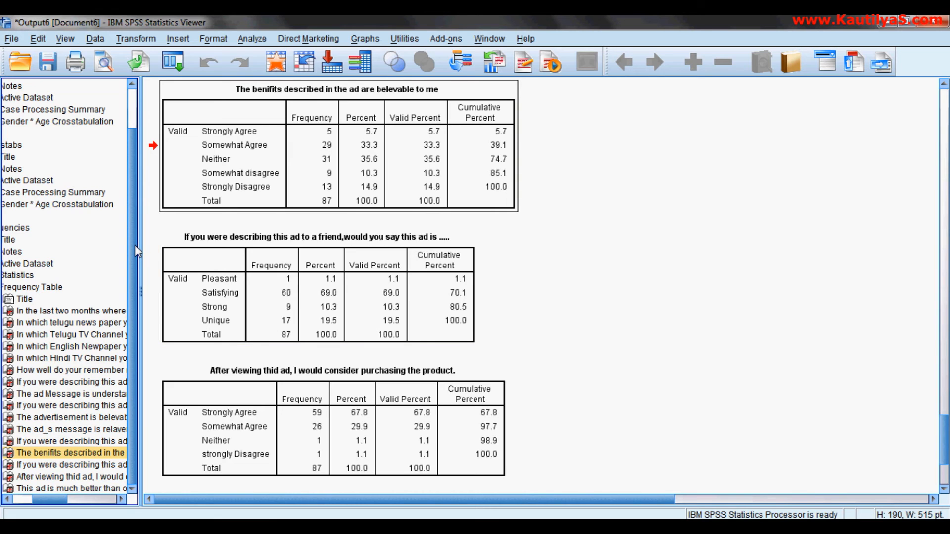
click(234, 212)
click(293, 308)
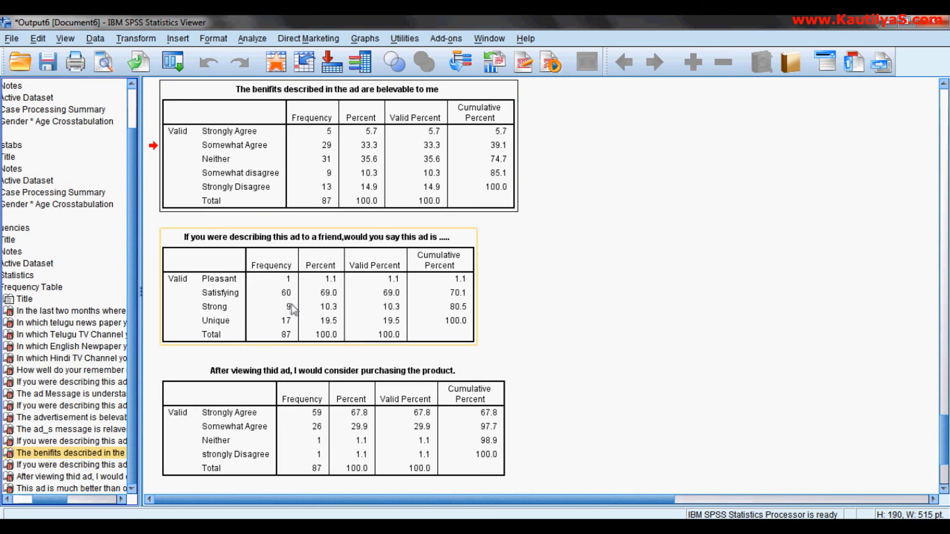
click(336, 204)
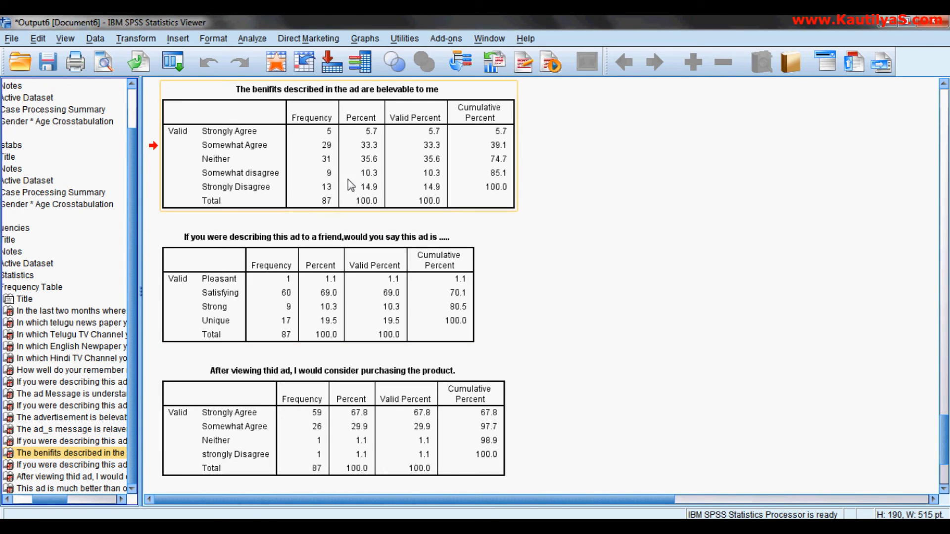
Open the table on the benefits described in the ad for editing and set its title font to Times New Roman.
double_click(243, 119)
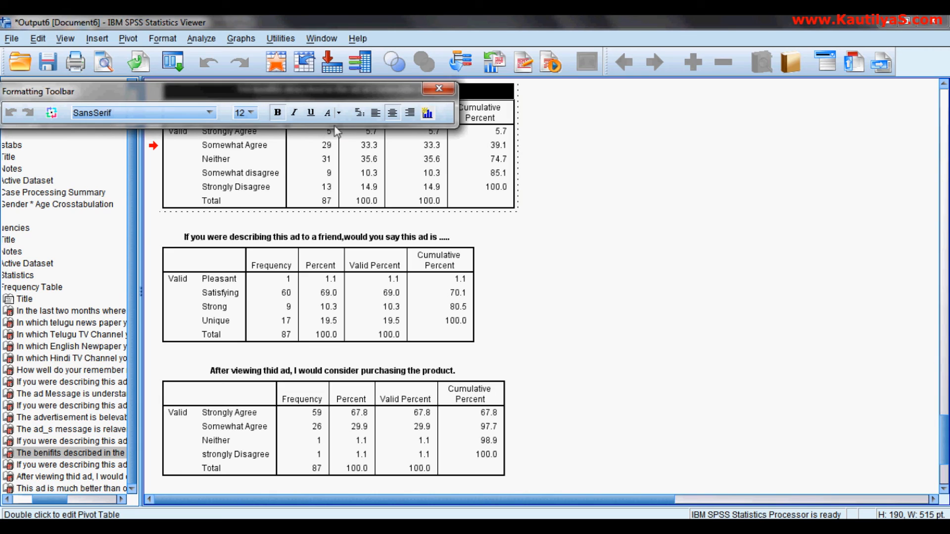
click(210, 114)
click(213, 158)
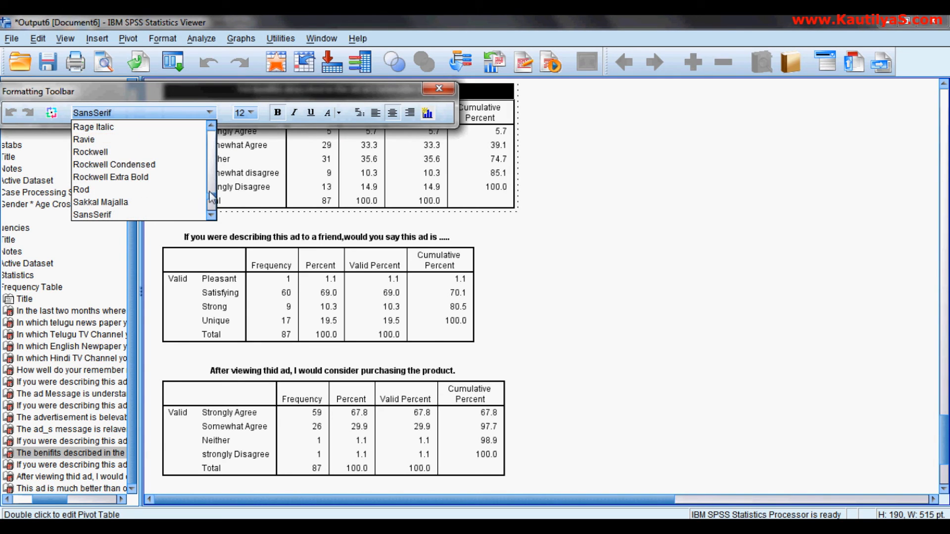
drag(212, 197, 211, 220)
click(212, 126)
click(212, 126)
click(211, 127)
click(211, 126)
click(212, 126)
click(211, 127)
click(212, 127)
click(212, 126)
click(212, 126)
click(212, 127)
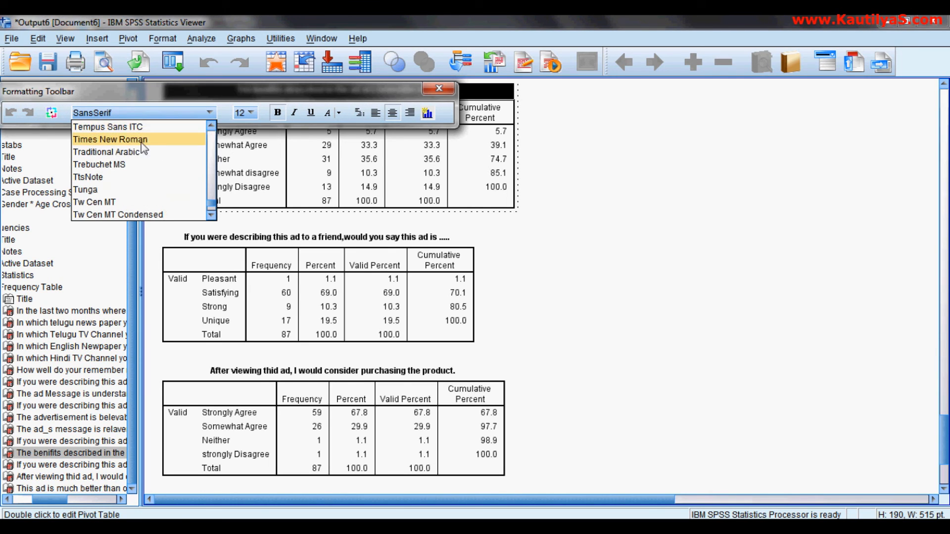
click(114, 139)
Format the benefits table's title as 12-point italic without bold and close the formatting toolbar.
click(249, 114)
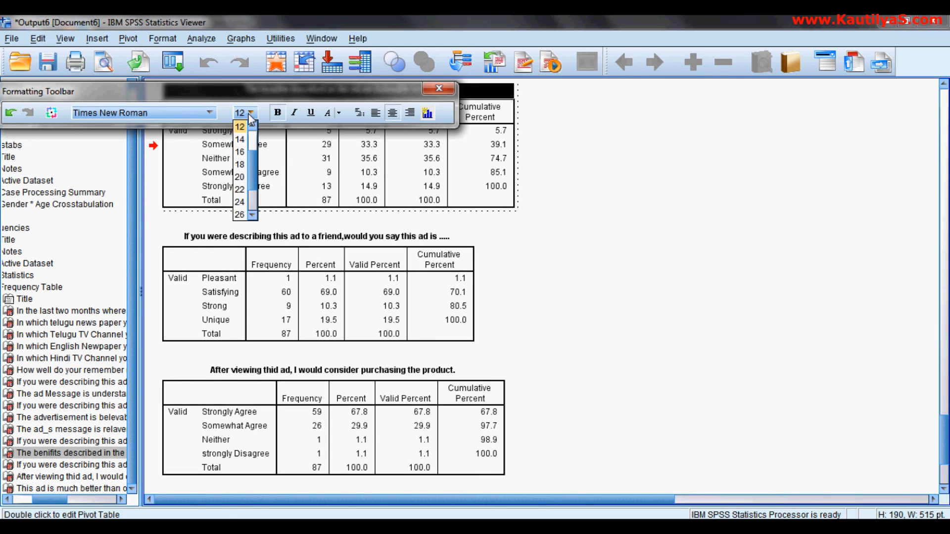
click(243, 128)
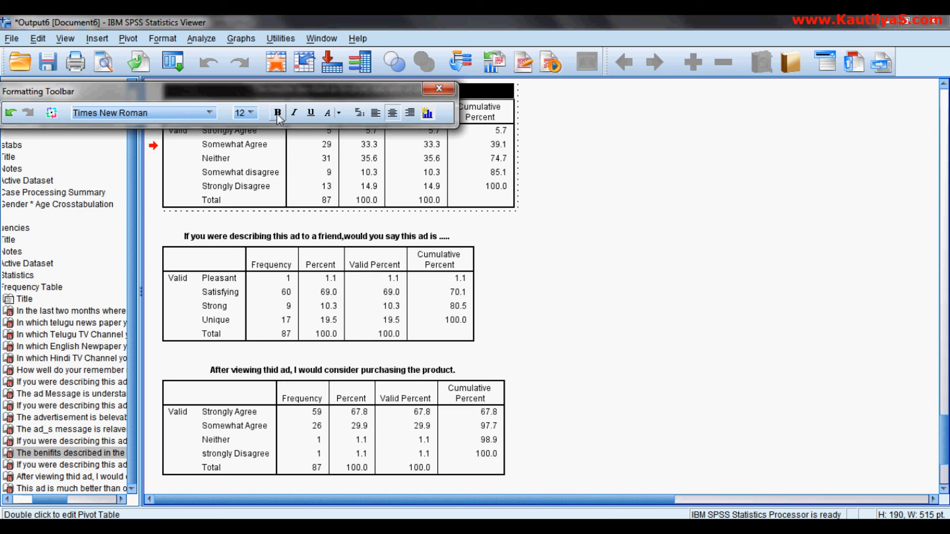
click(296, 113)
drag(251, 98, 567, 220)
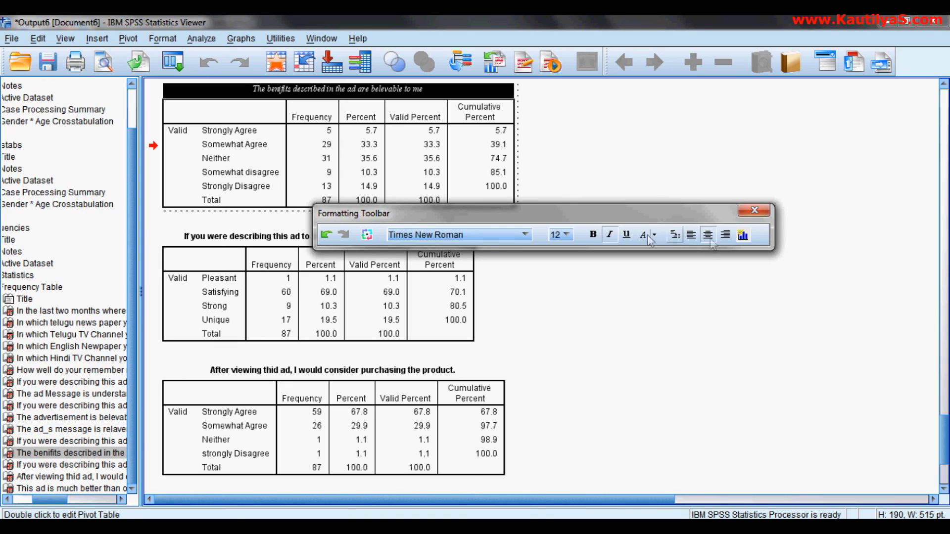
click(760, 215)
click(233, 143)
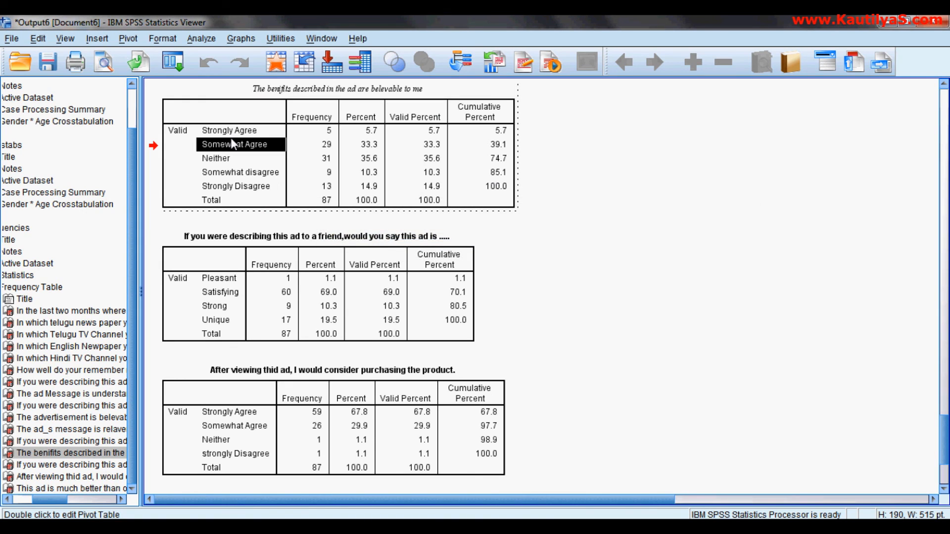
double_click(200, 172)
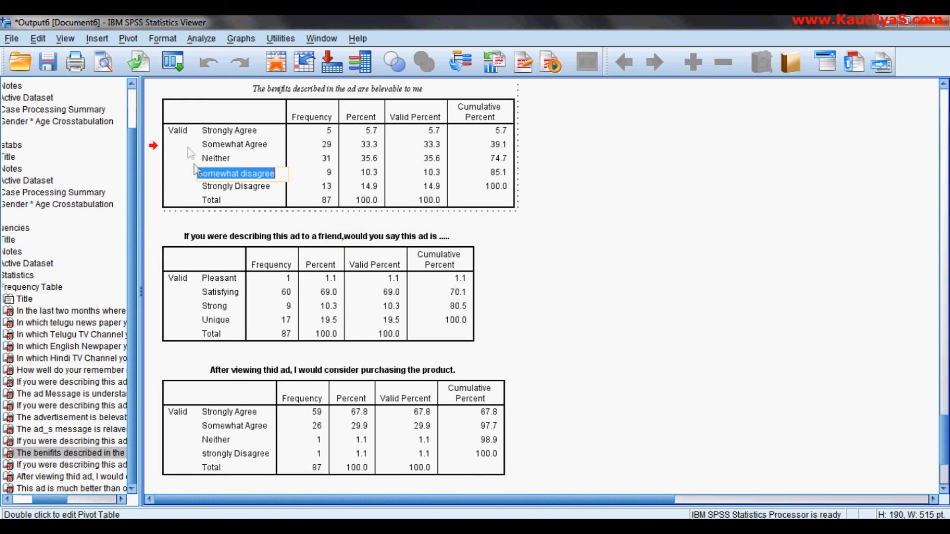
click(283, 115)
click(283, 115)
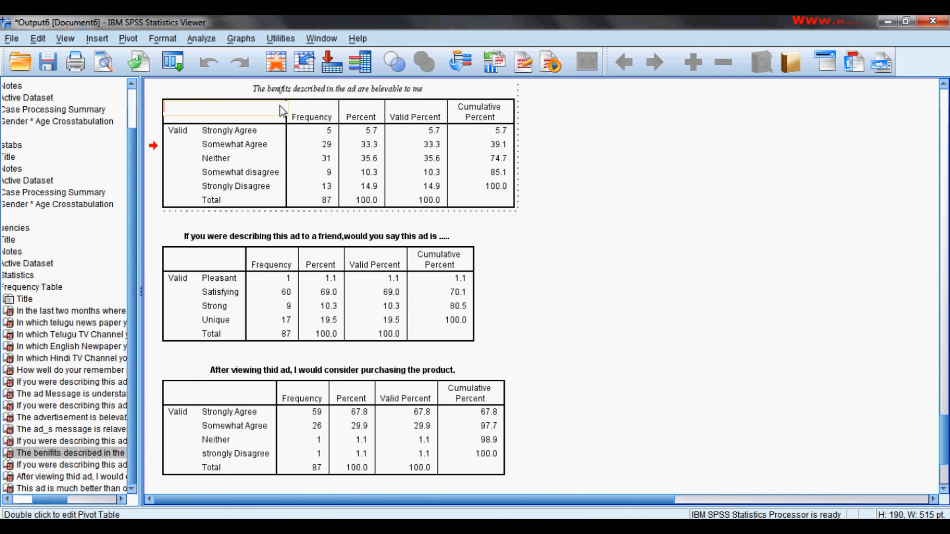
click(284, 139)
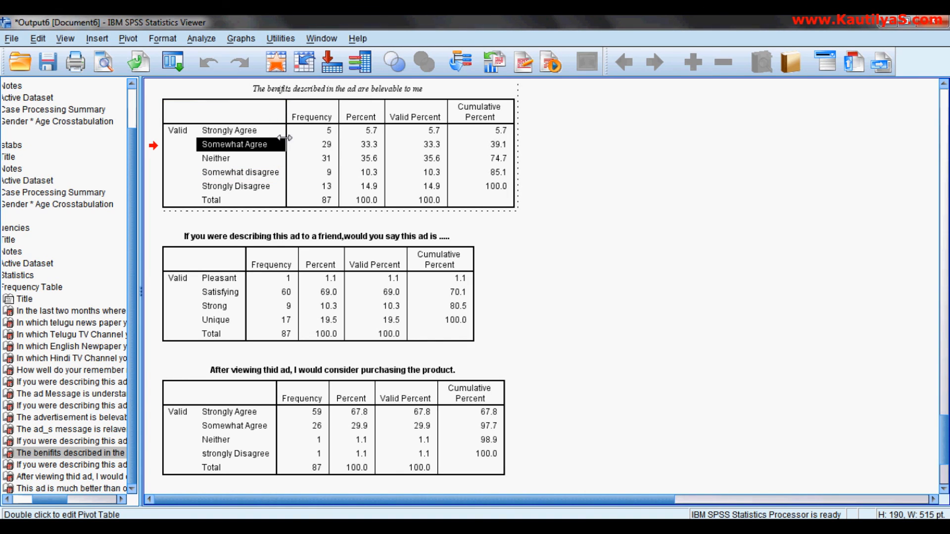
click(329, 173)
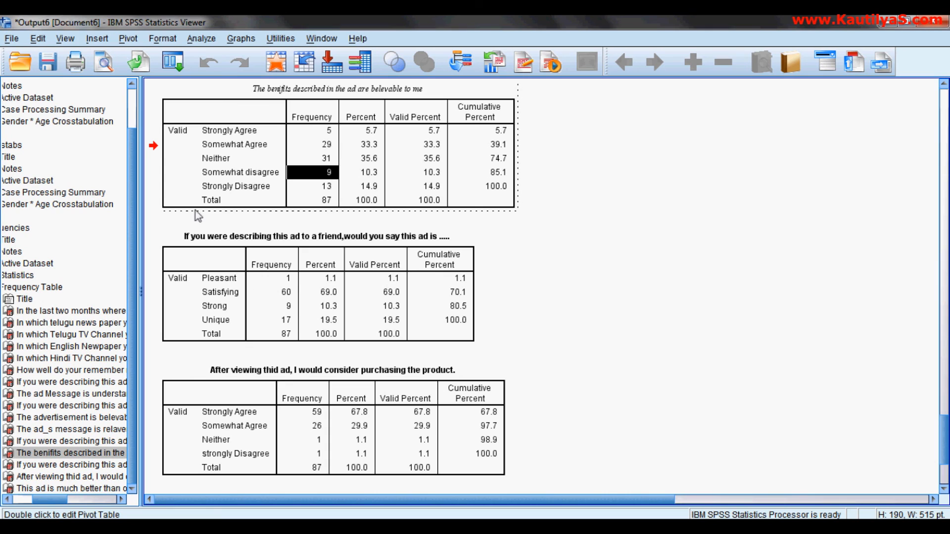